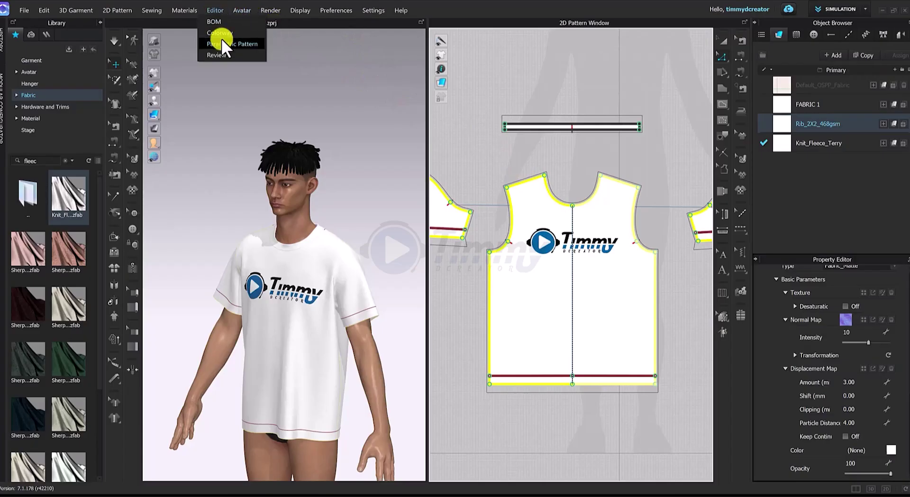
Step: Open the Colorway Editor and duplicate Colorway A as Colorway A Copy 1
left_click(221, 33)
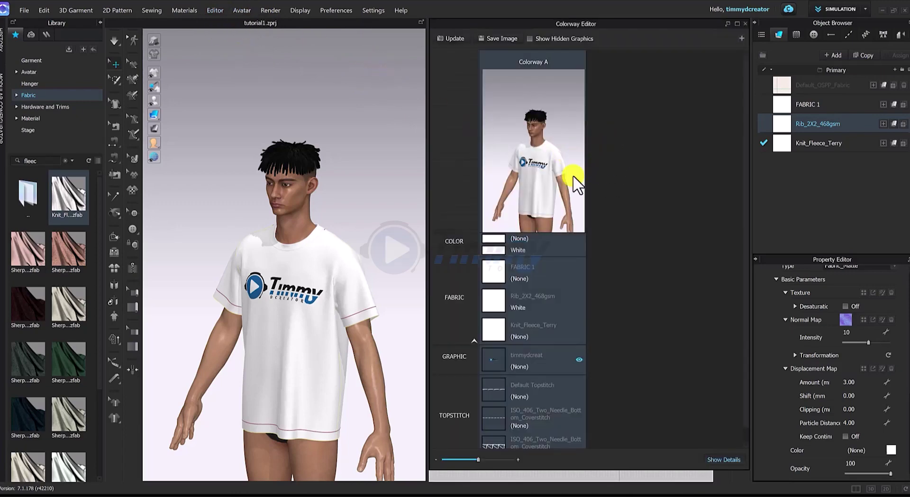
left_click(741, 38)
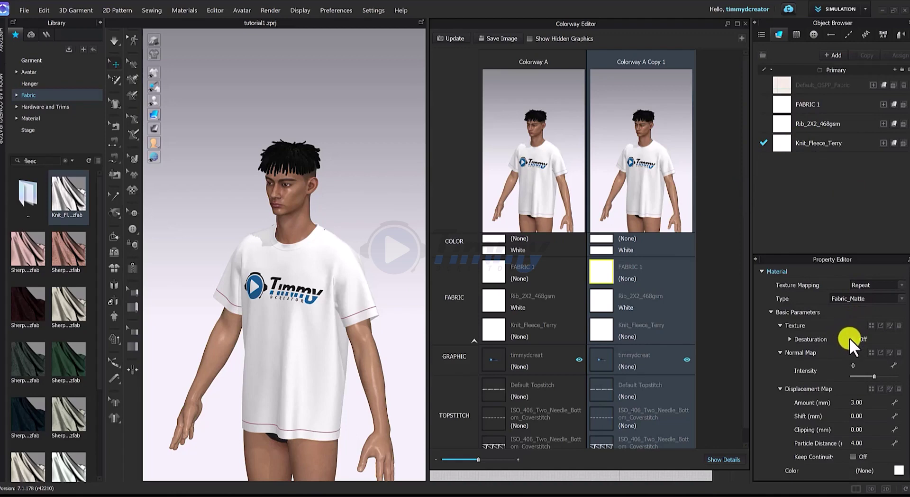
Step: Make Copy 1's Rib_2X2_468gsm neckband fabric black
scroll(848, 334, "down", 5)
scroll(848, 334, "up", 3)
left_click(891, 304)
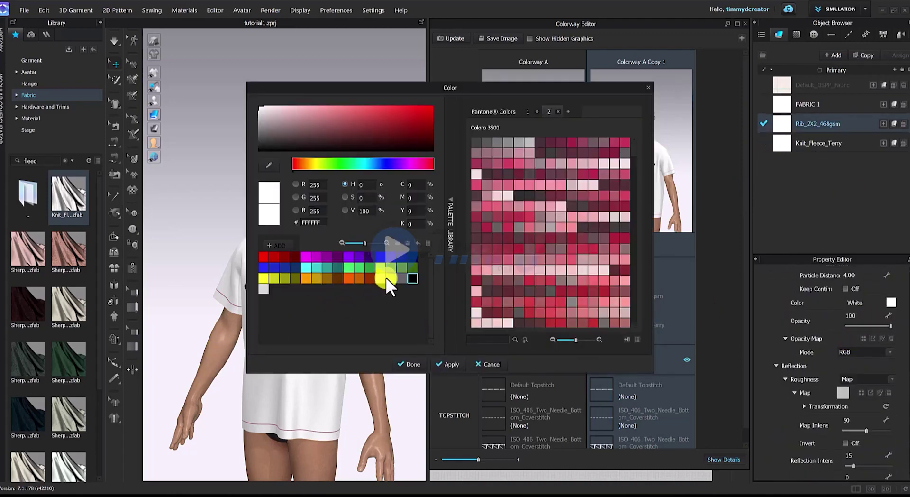
left_click(409, 277)
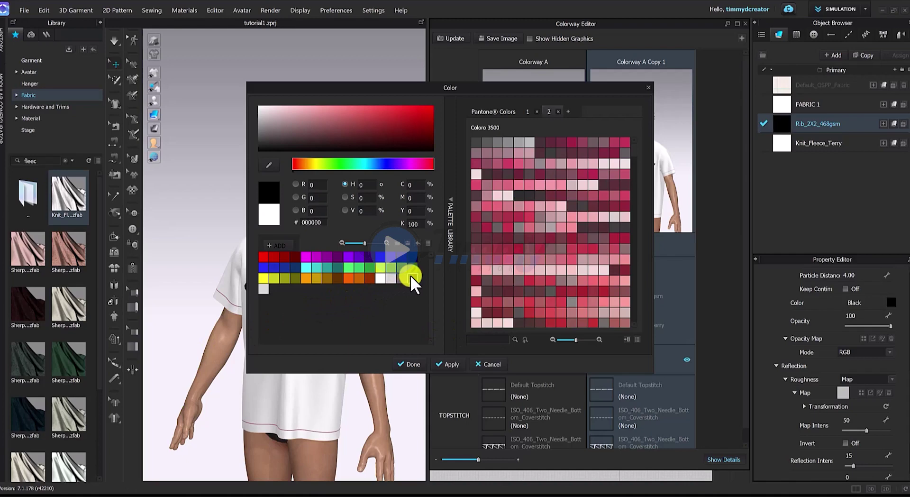
left_click(416, 364)
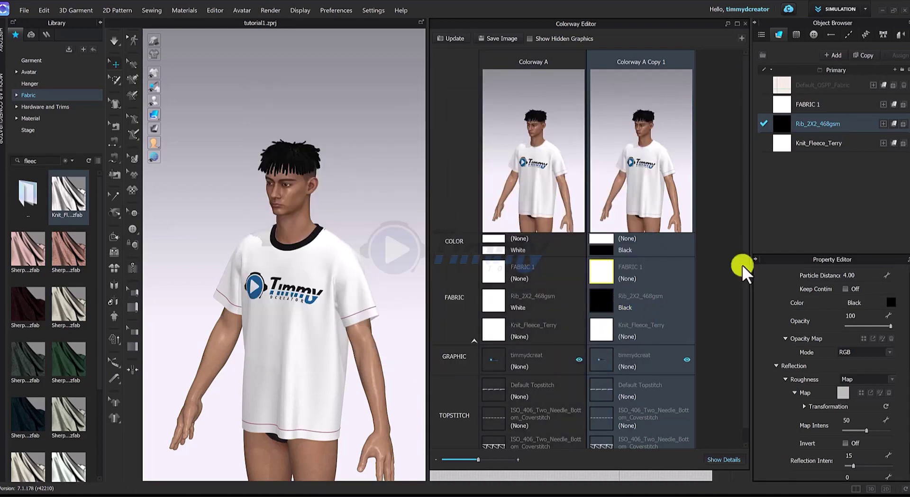
left_click(821, 146)
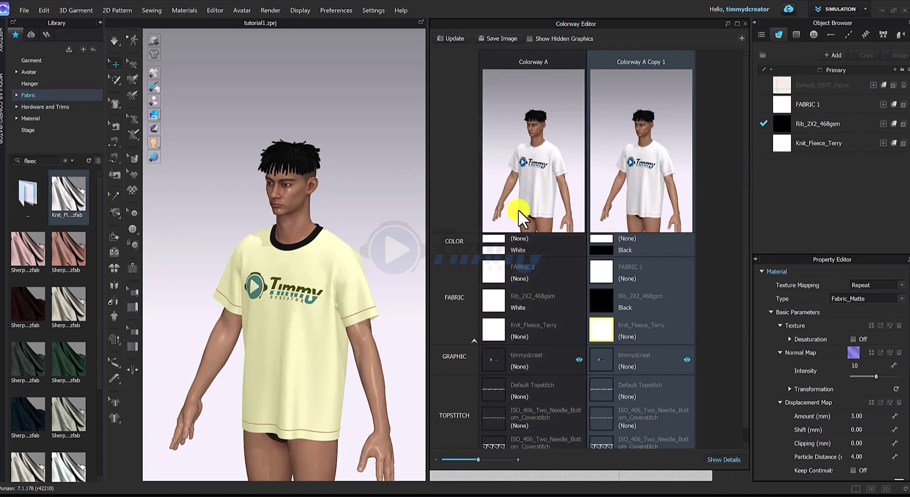
Step: Turn Copy 1's Knit_Fleece_Terry body fabric black and check the black shirt
scroll(885, 345, "down", 3)
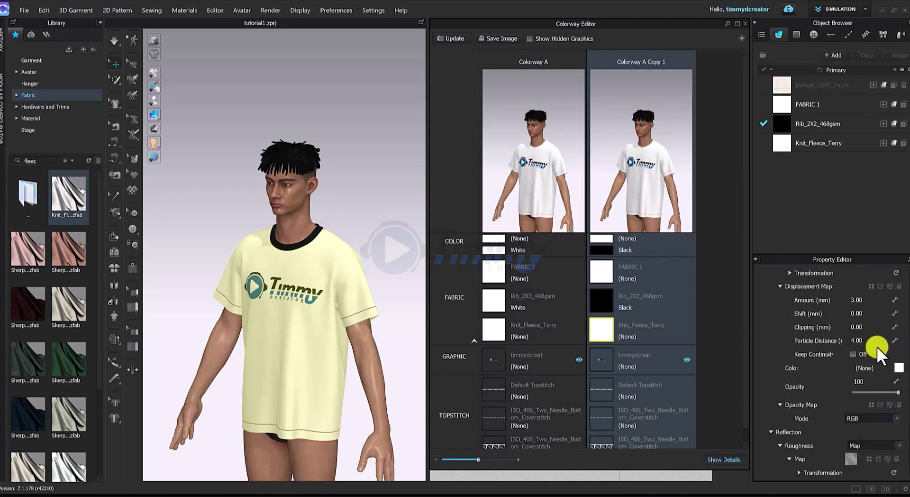
left_click(896, 369)
left_click(411, 277)
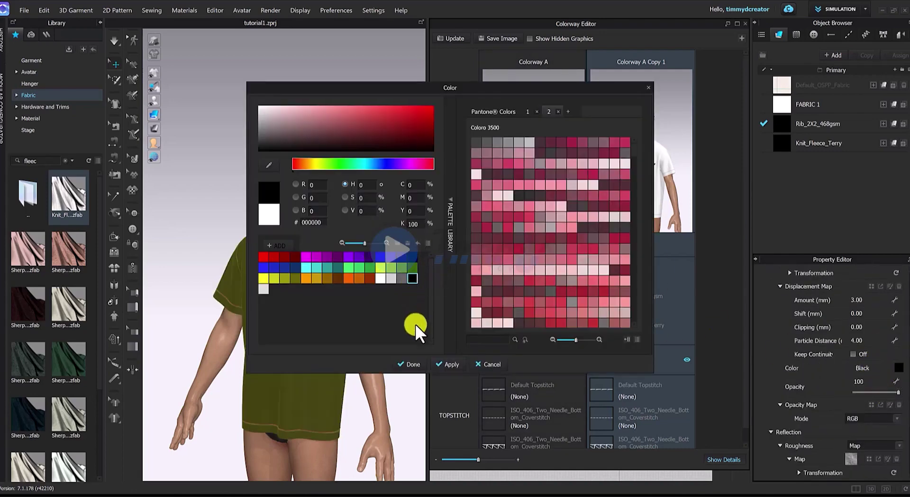
left_click(408, 364)
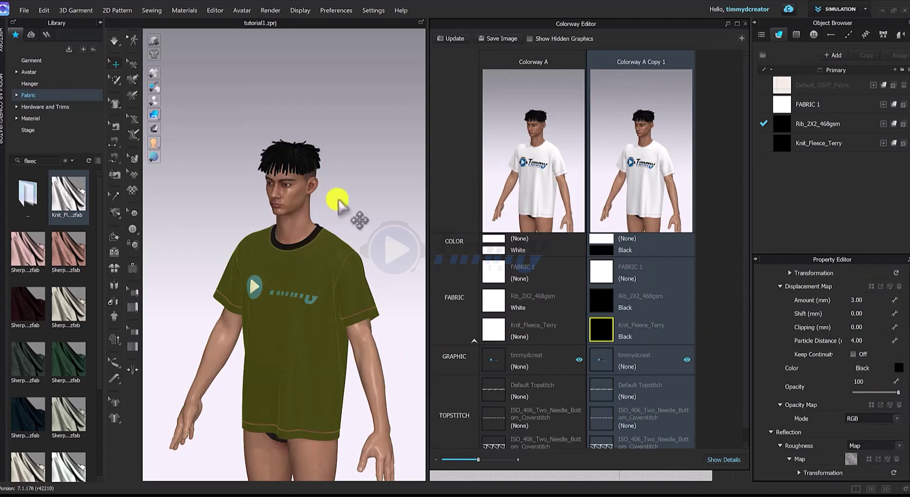
right_click_drag(349, 211, 326, 225)
scroll(618, 331, "down", 1)
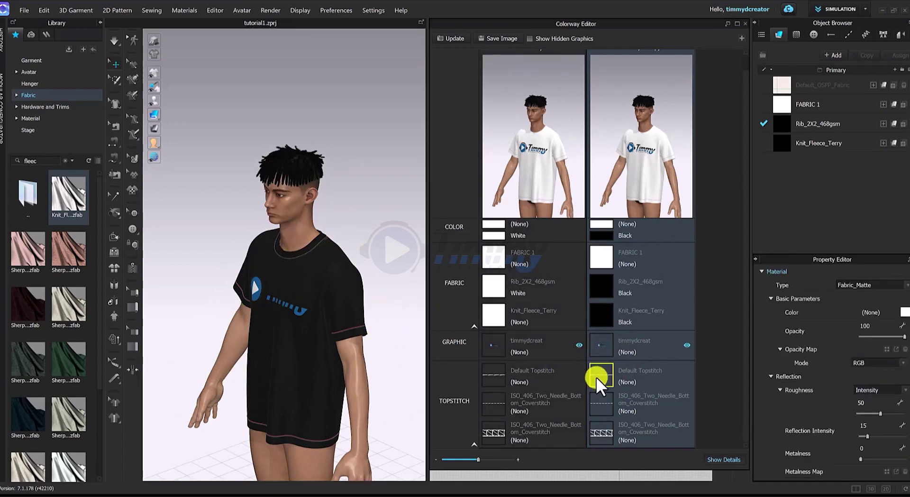
Step: Set Copy 1's Default Topstitch and ISO_406_Two_Needle_Bottom_Coverstitch colours to black
left_click(903, 312)
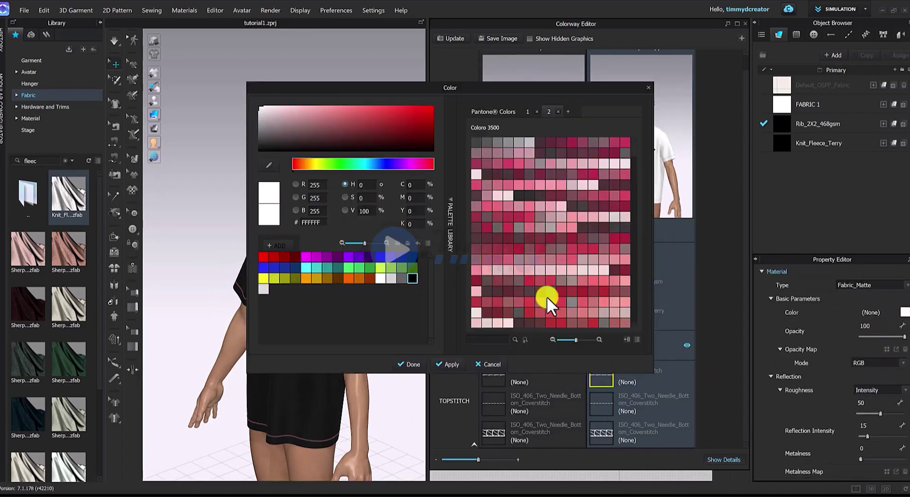
left_click(410, 277)
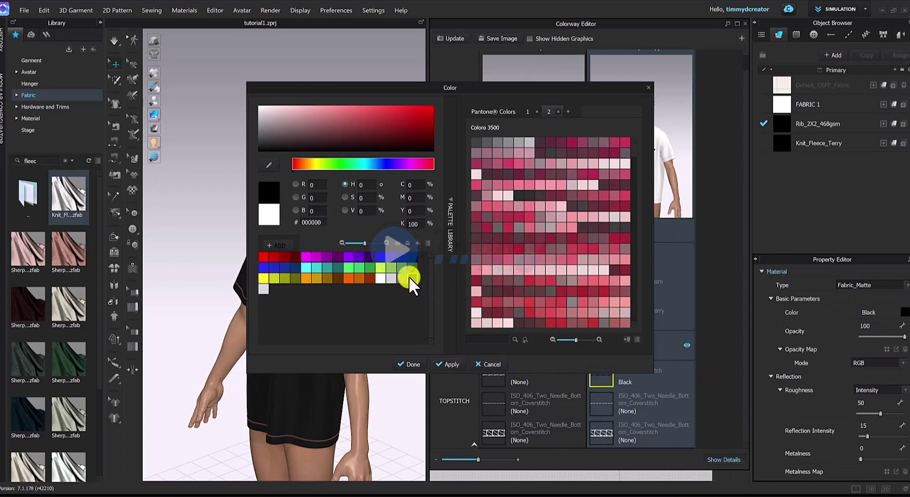
left_click(413, 366)
left_click(602, 404)
left_click(902, 311)
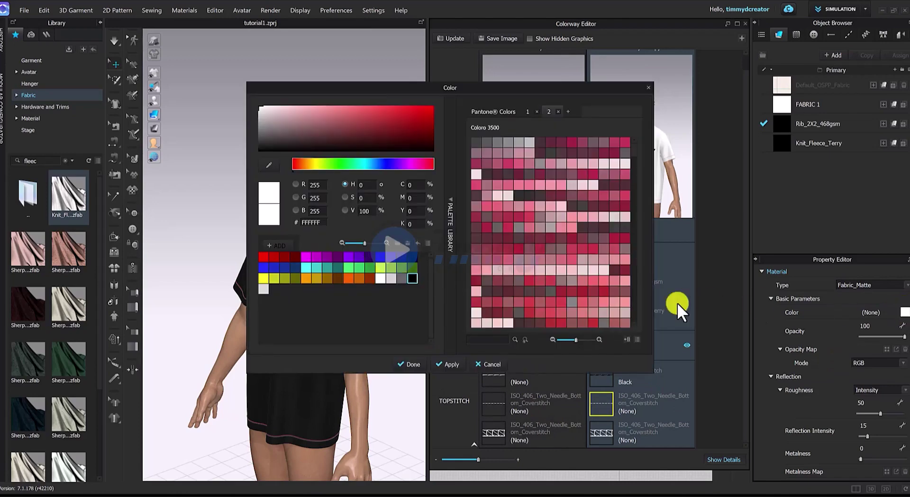
left_click(412, 278)
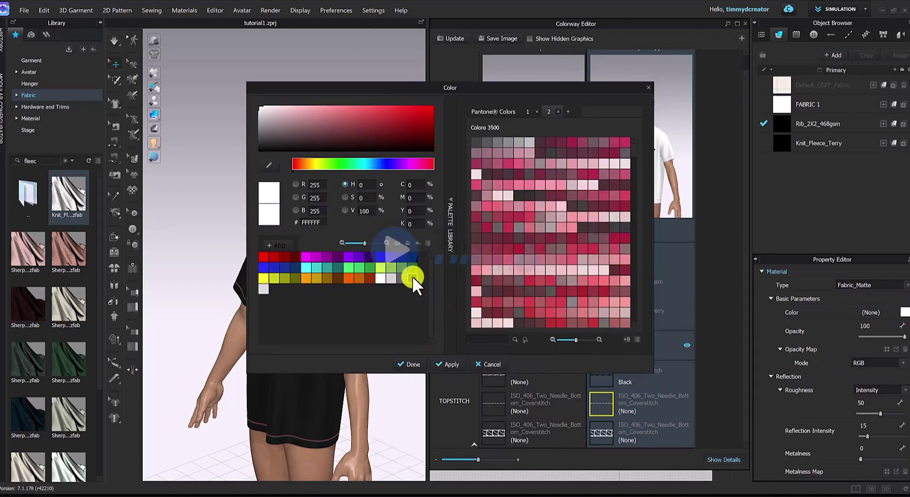
left_click(413, 363)
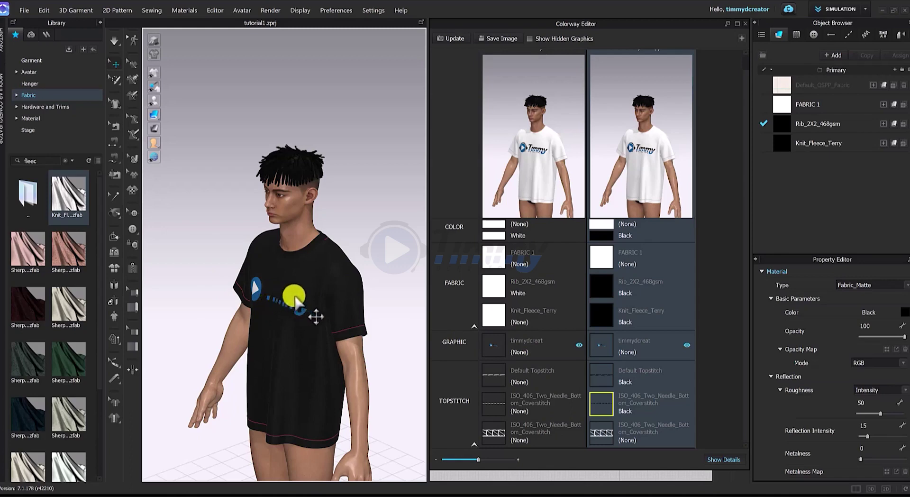
Step: Select Copy 1's chest logo graphic and its layer in the Texture Editor
left_click(601, 350)
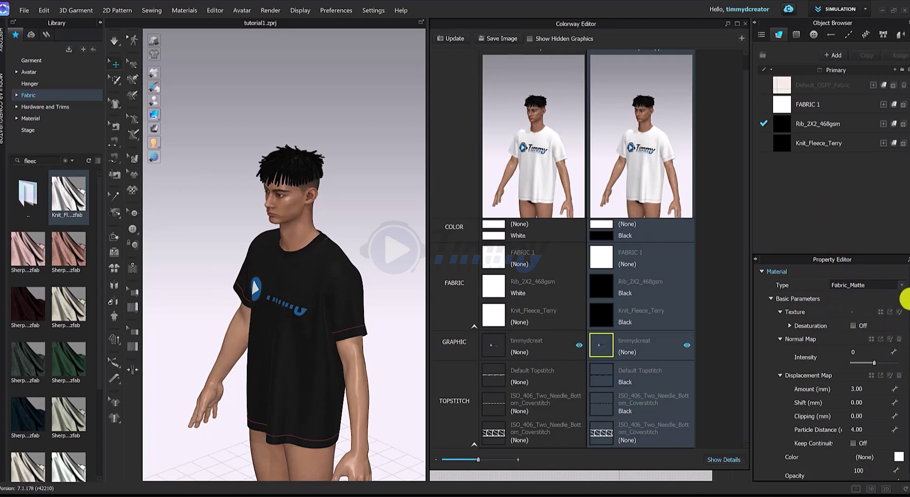
left_click(898, 313)
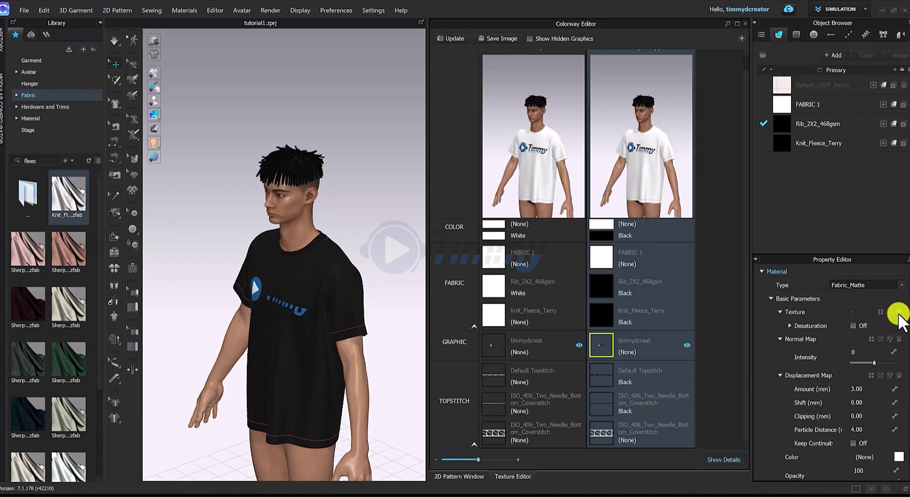
left_click(745, 23)
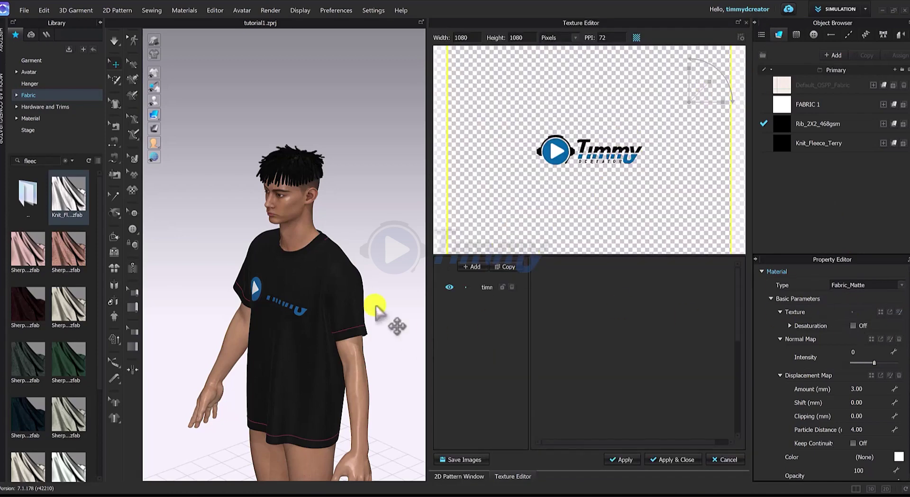
left_click(473, 290)
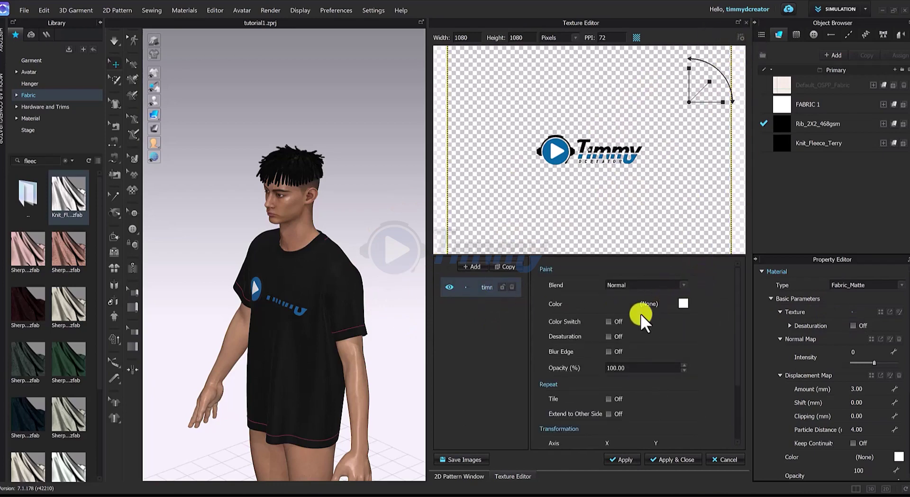
Step: Enable Color Switch with 6 sub colours, change one to white, and apply
left_click(608, 322)
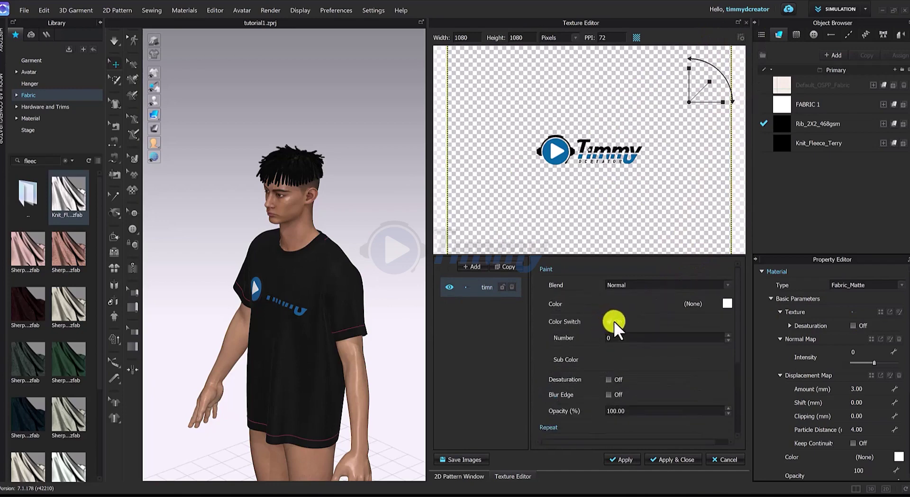
left_click(730, 335)
left_click(730, 334)
left_click(729, 334)
left_click(729, 334)
left_click(729, 334)
left_click(730, 334)
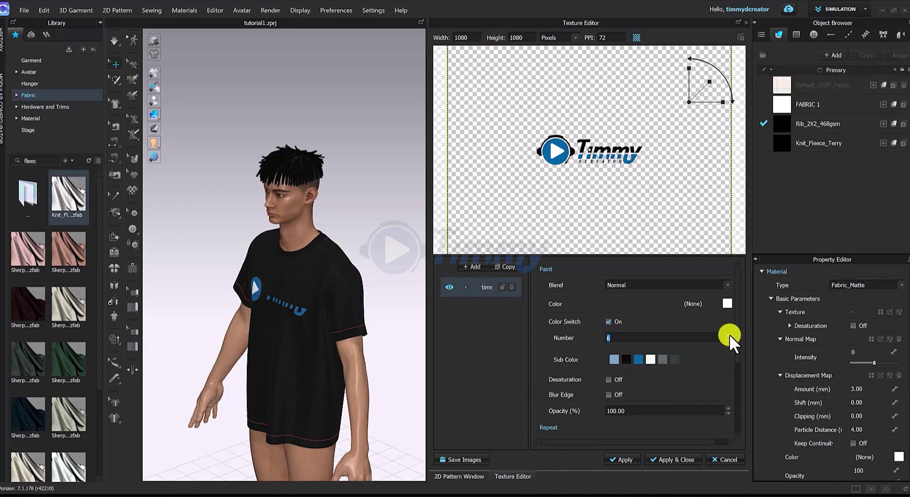
left_click(626, 360)
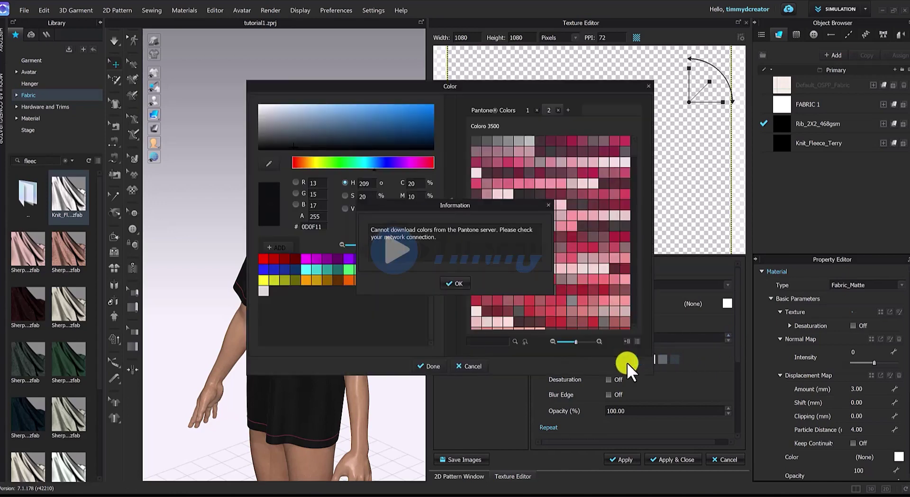
left_click(466, 280)
left_click(382, 280)
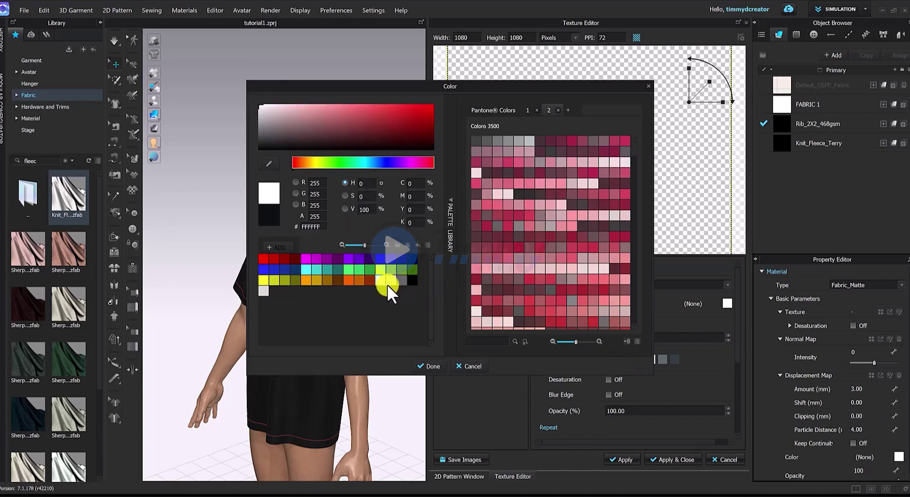
left_click(440, 367)
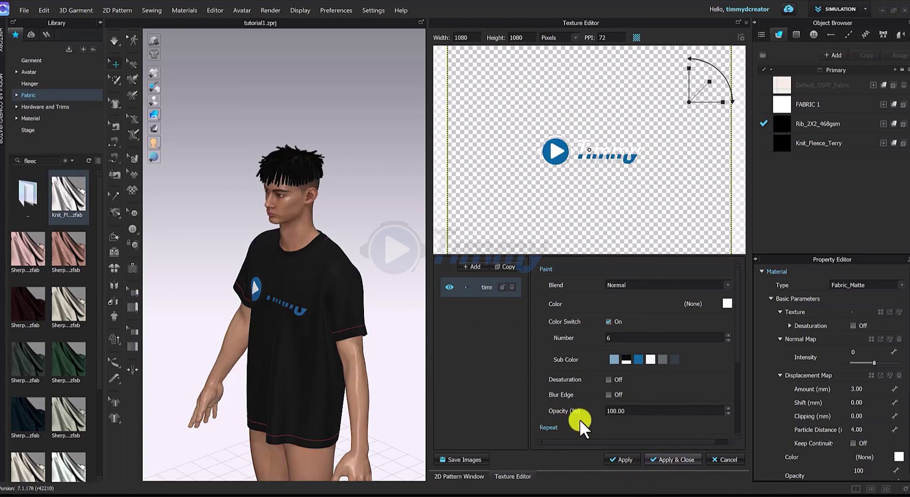
left_click(672, 460)
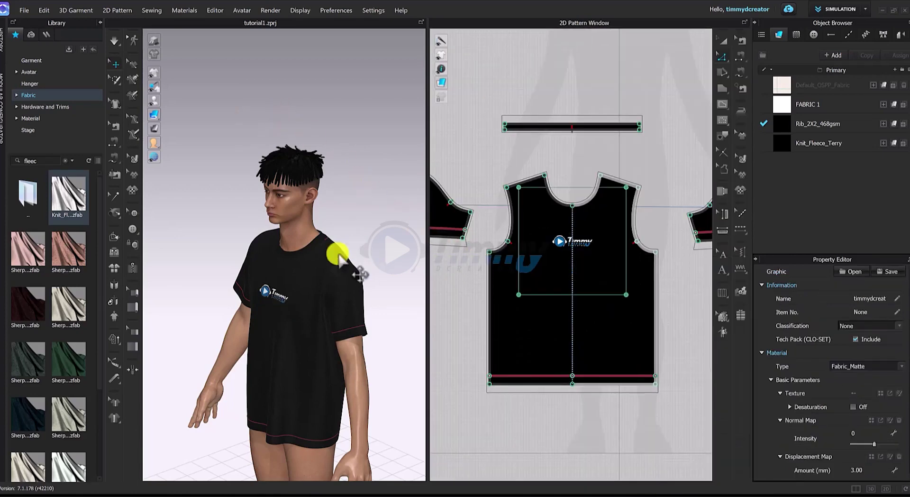
Step: Enlarge the chest logo on the front pattern with the Transform Graphic tool
right_click_drag(301, 260, 305, 260)
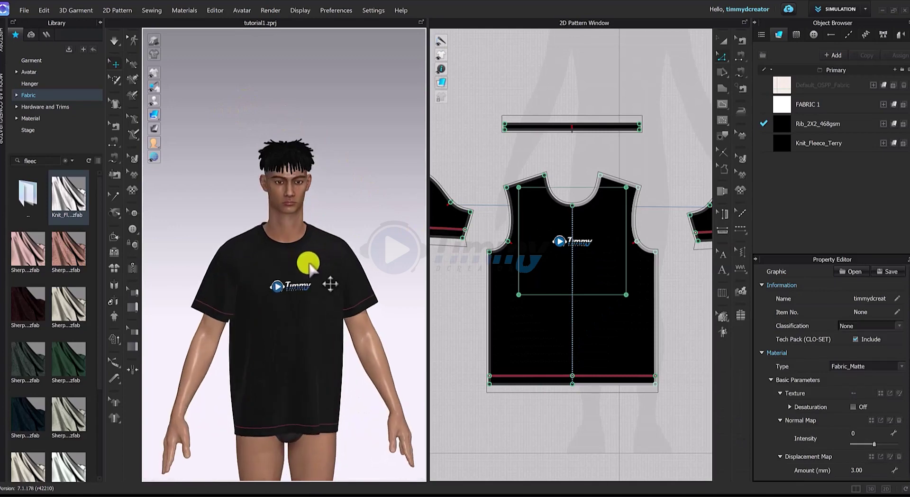
scroll(307, 275, "up", 5)
key("Escape")
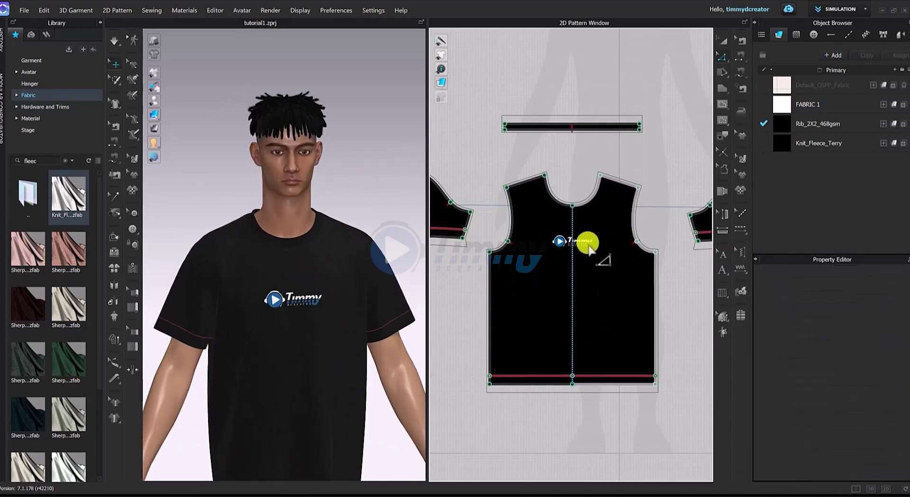
left_click(741, 177)
left_click(573, 239)
left_click_drag(596, 269, 614, 279)
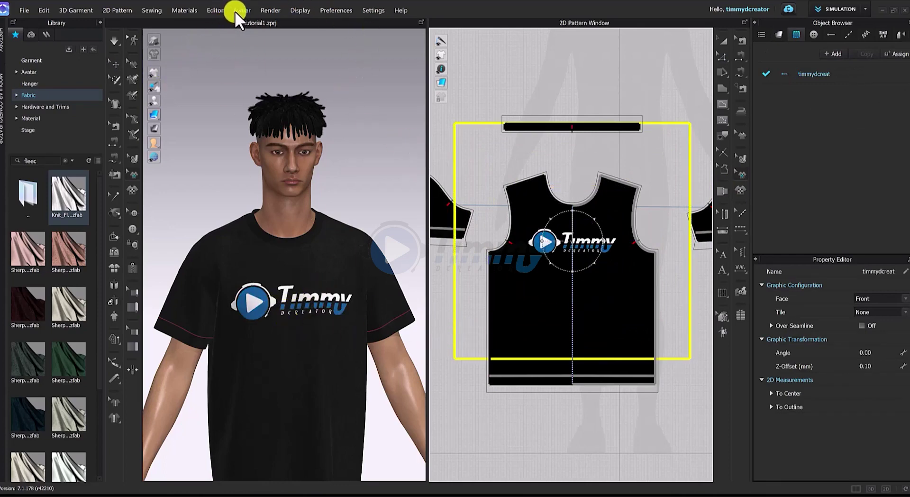
Step: Reopen the Colorway Editor, preview both colorways, and add a third colorway copy
left_click(215, 9)
left_click(219, 33)
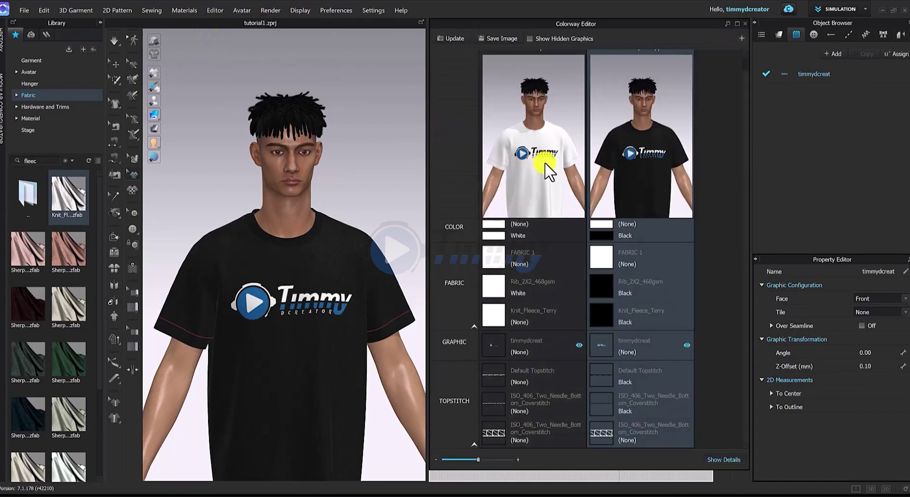
left_click(545, 164)
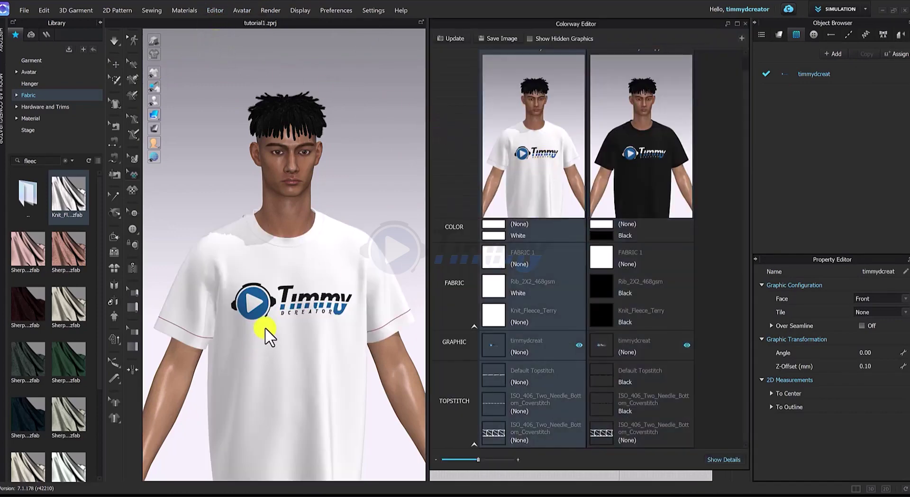
left_click(654, 197)
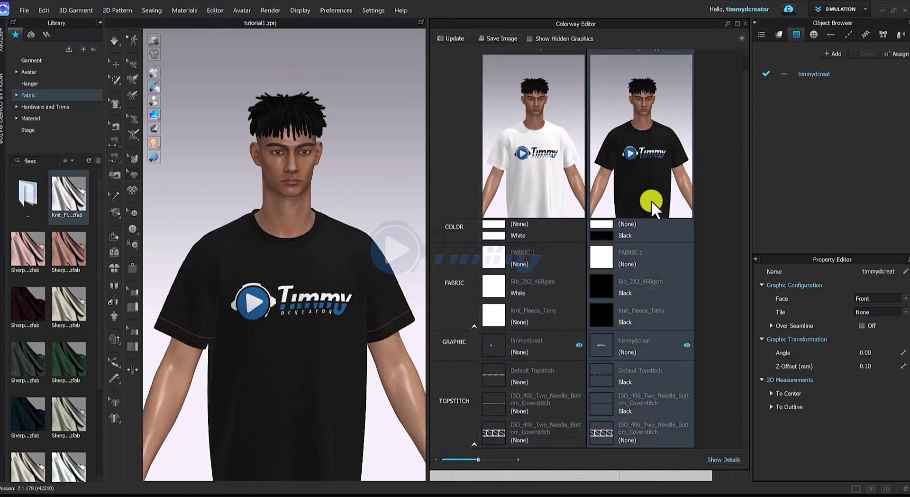
left_click(742, 38)
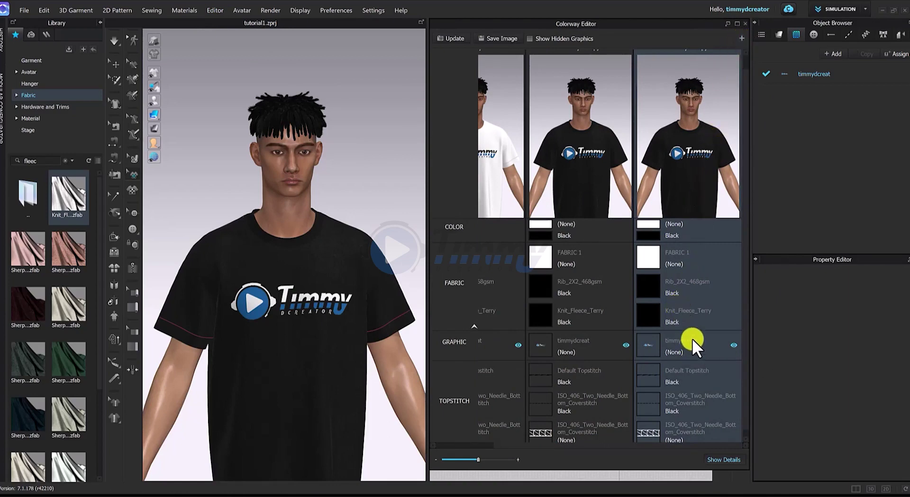
scroll(678, 332, "down", 1)
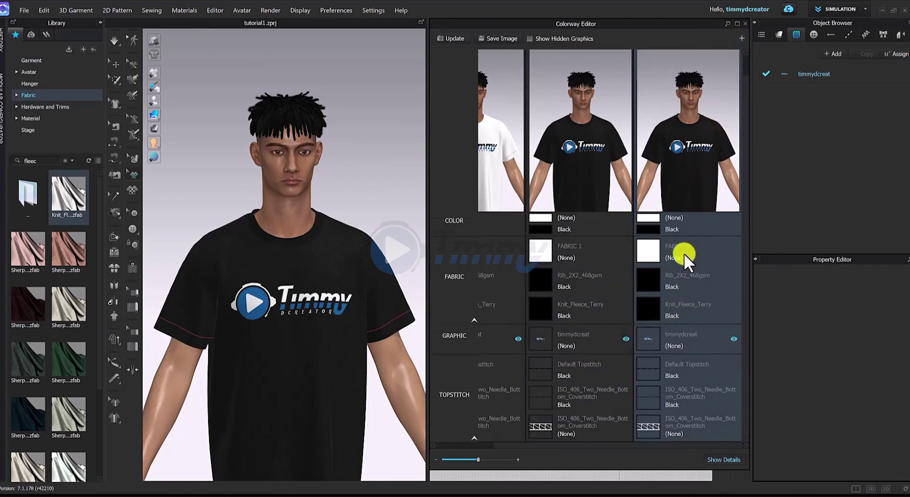
Step: Set the third colorway's Rib_2X2_468gsm collar fabric to Red 1
left_click(648, 280)
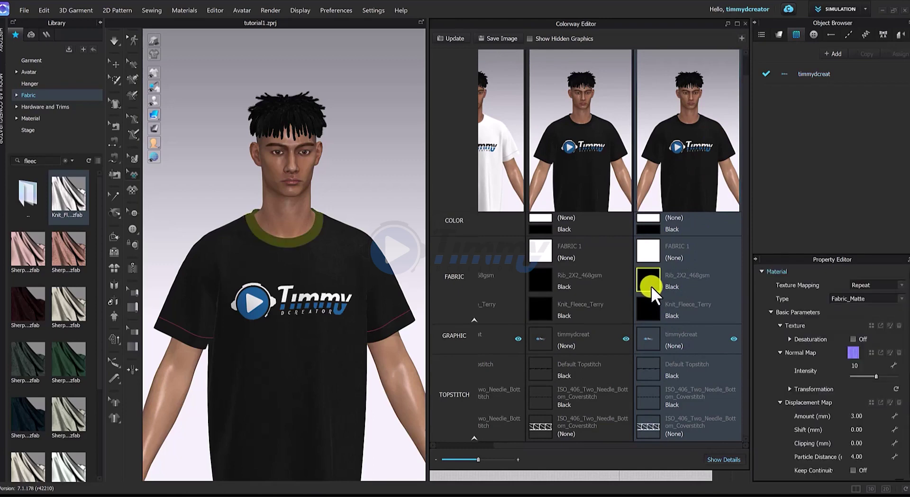
left_click(777, 32)
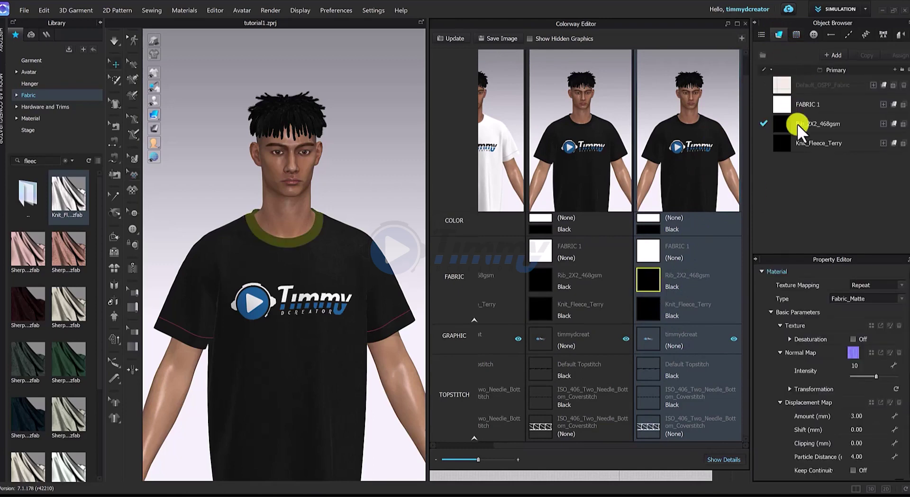
scroll(869, 351, "down", 3)
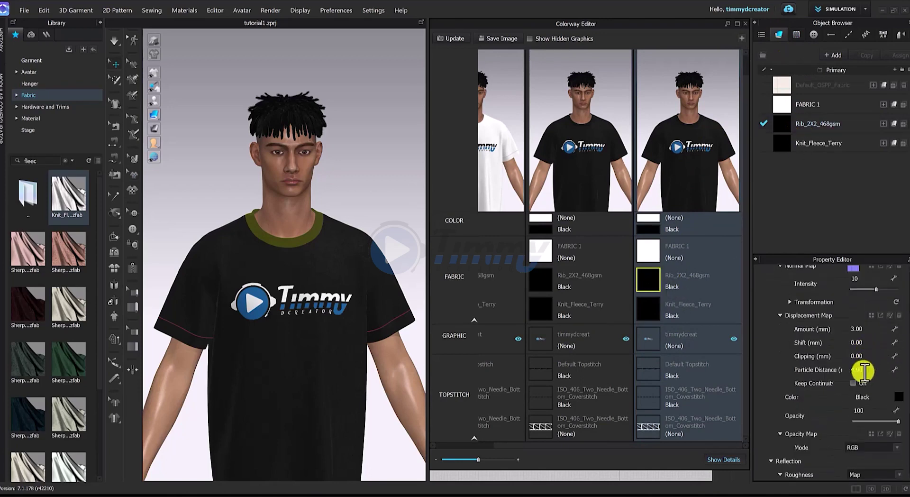
left_click(897, 397)
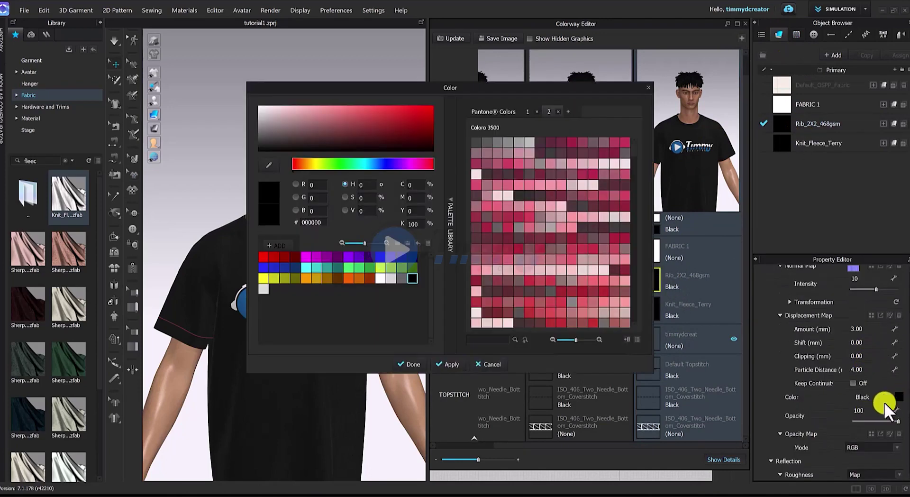
left_click(266, 255)
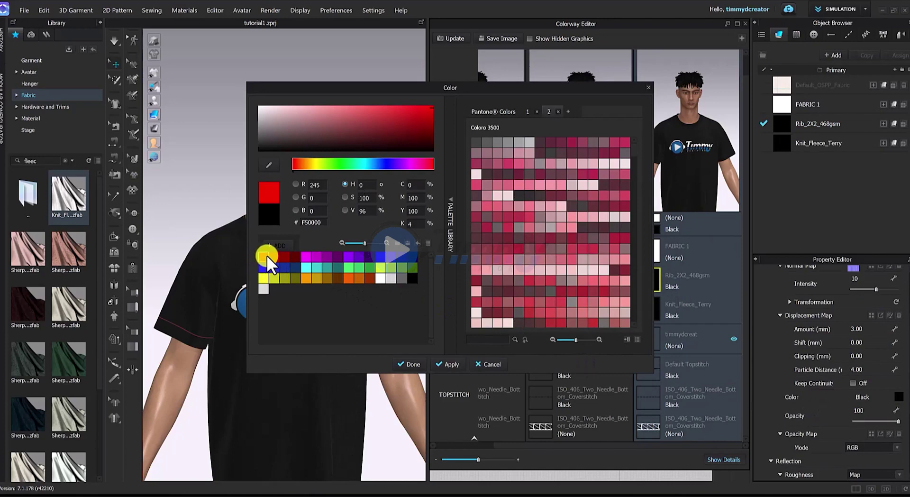
left_click(452, 364)
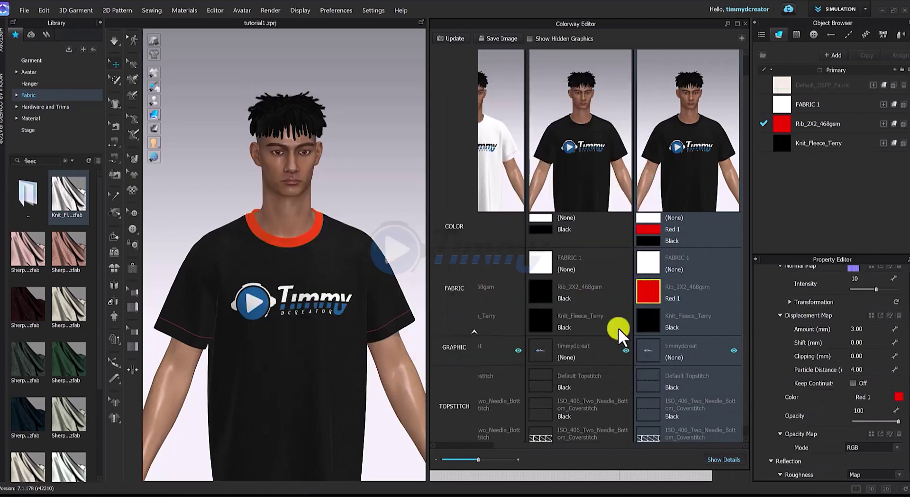
Step: Set the third colorway's Knit_Fleece_Terry body fabric to Red 1 as well
left_click(657, 320)
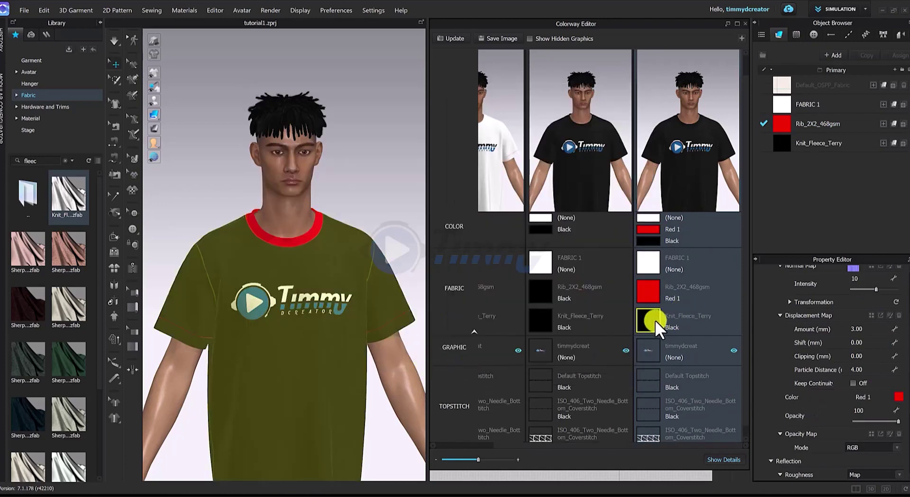
left_click(898, 397)
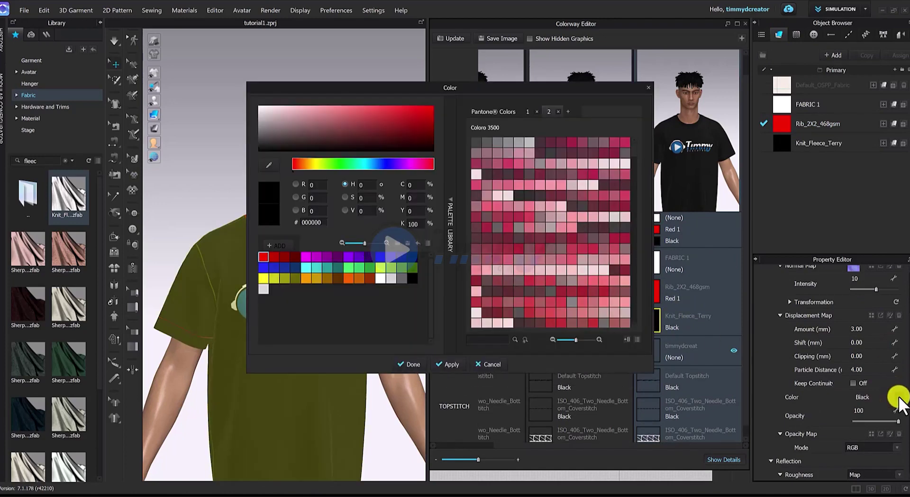
left_click(263, 255)
left_click(441, 363)
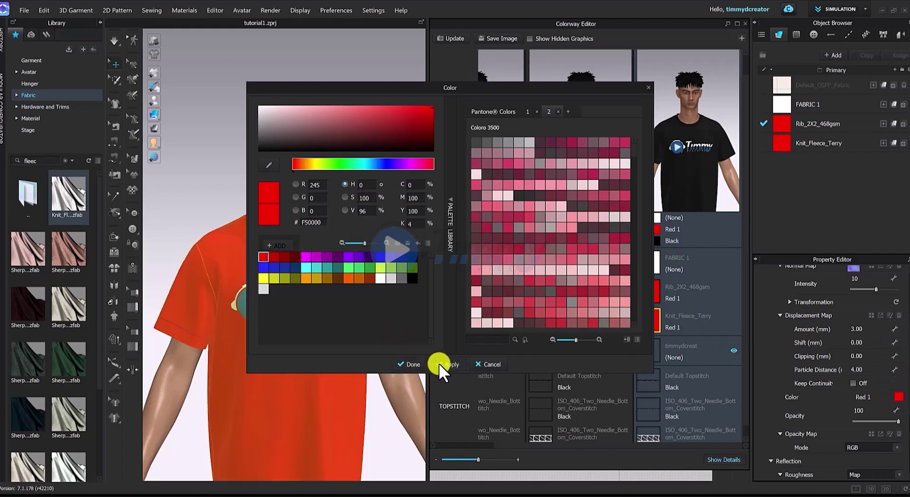
left_click(409, 363)
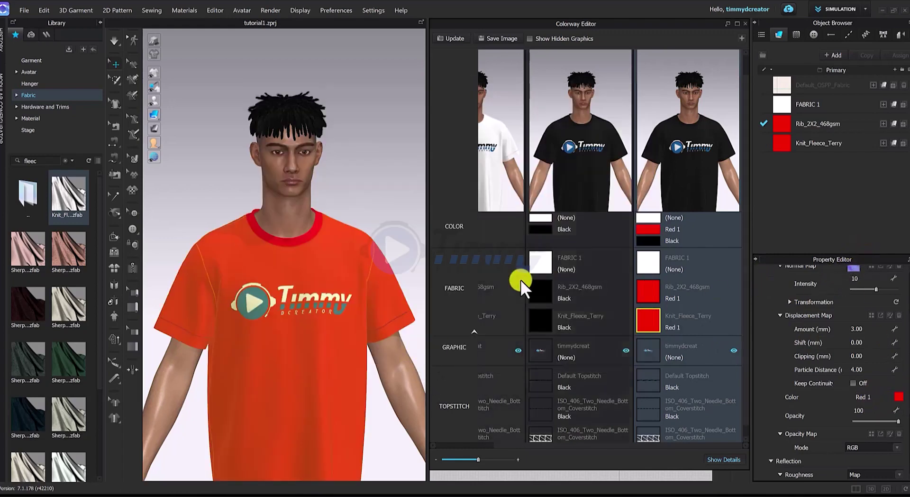
left_click(412, 259)
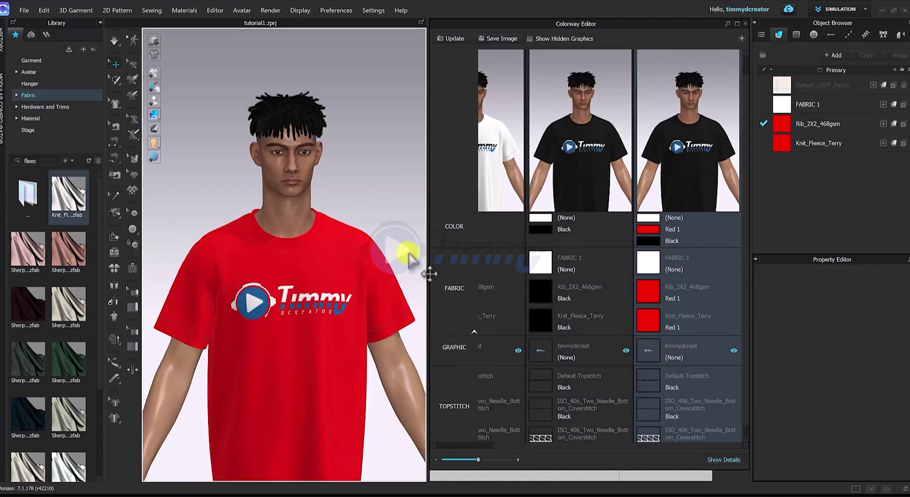
Step: Change the red colorway's Default Topstitch from black to Red 1
left_click(640, 325)
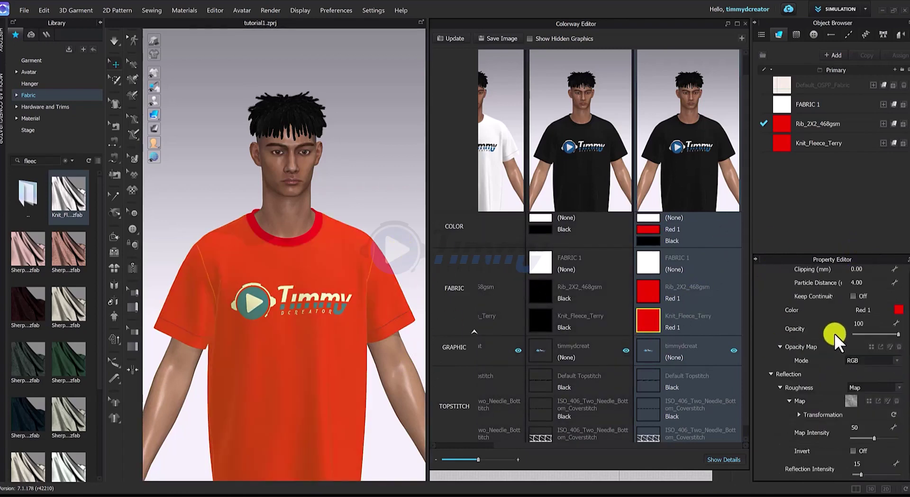
scroll(860, 368, "down", 2)
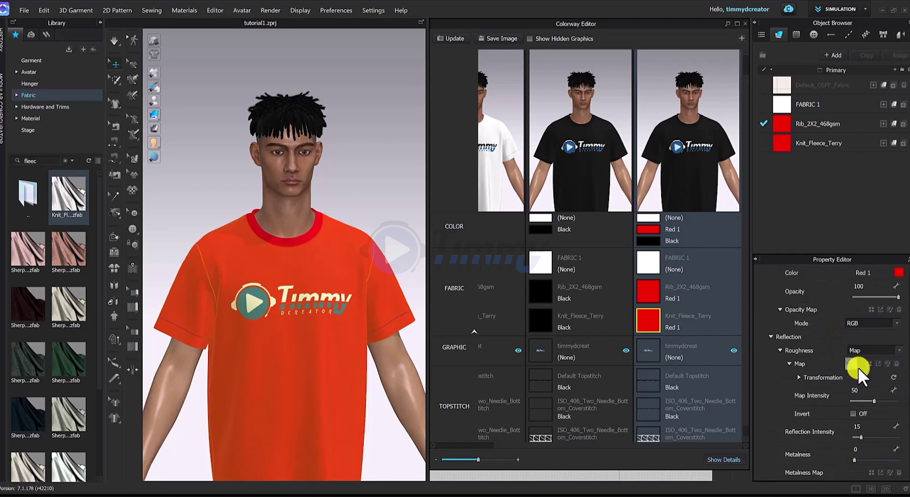
left_click(655, 371)
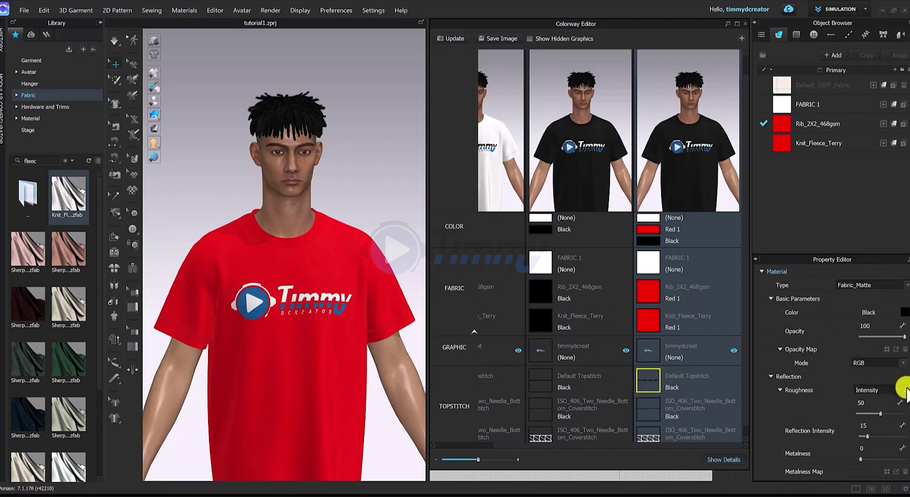
left_click(902, 312)
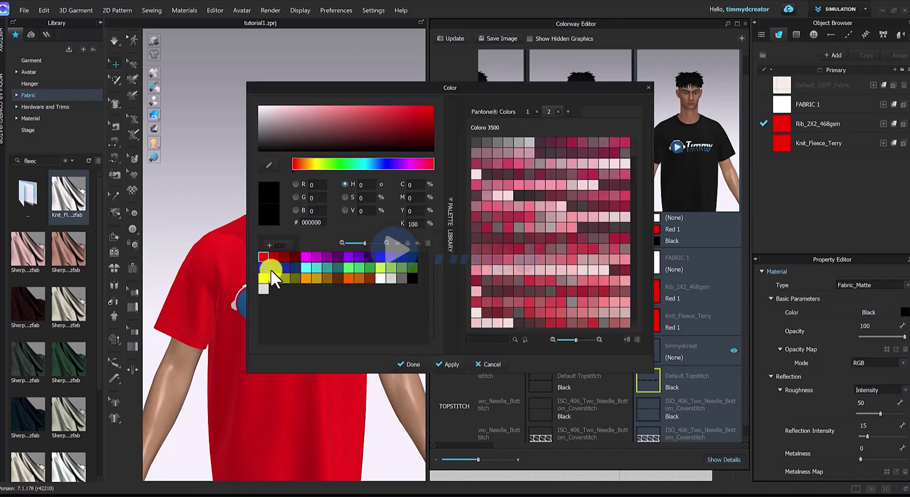
left_click(263, 258)
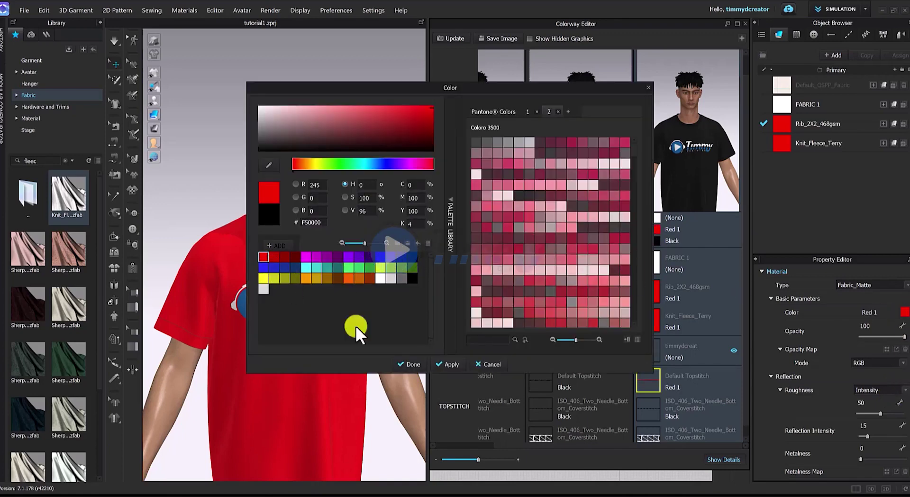
left_click(415, 366)
Step: Change the first ISO_406 coverstitch in the red colorway to Red 1
left_click(654, 405)
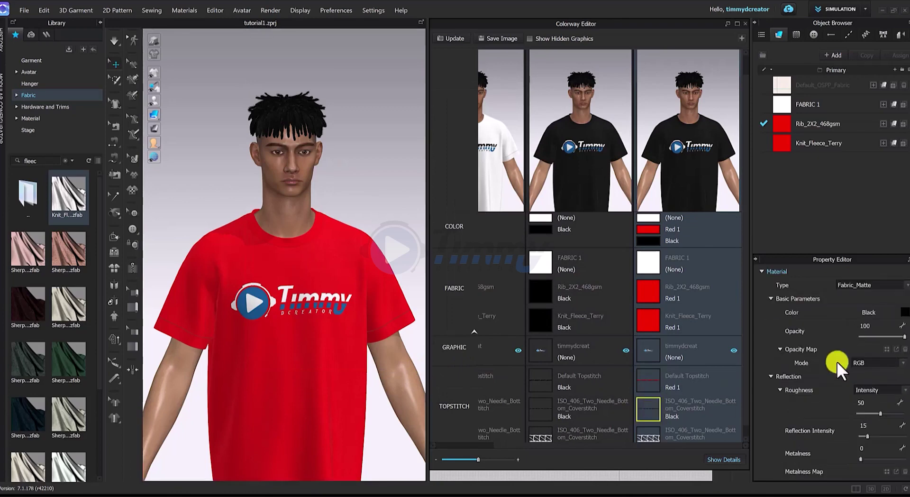
left_click(902, 313)
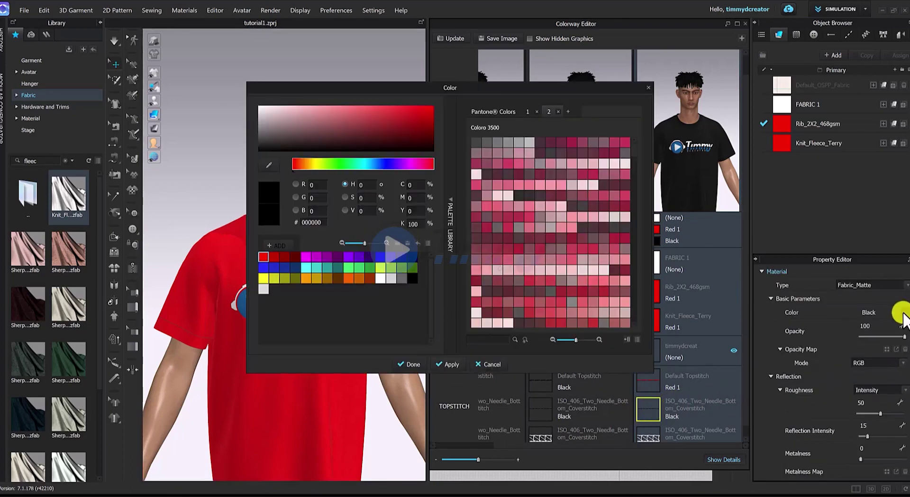
left_click(265, 257)
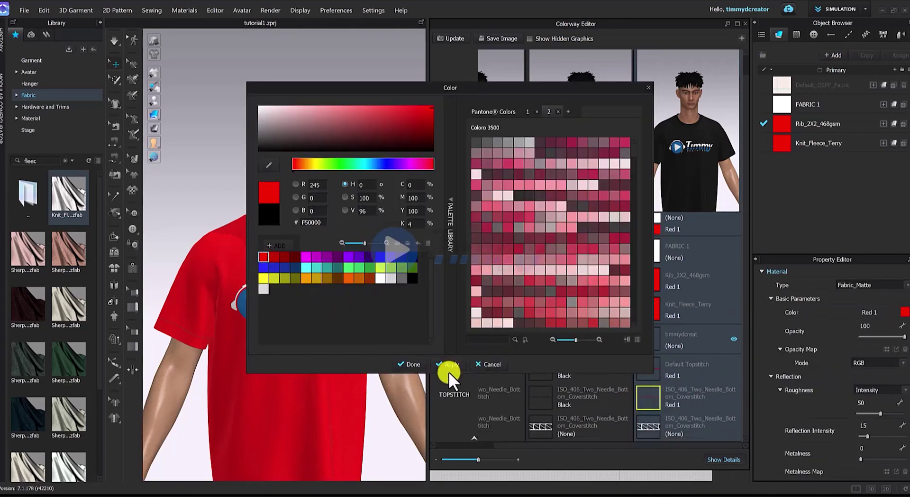
left_click(411, 364)
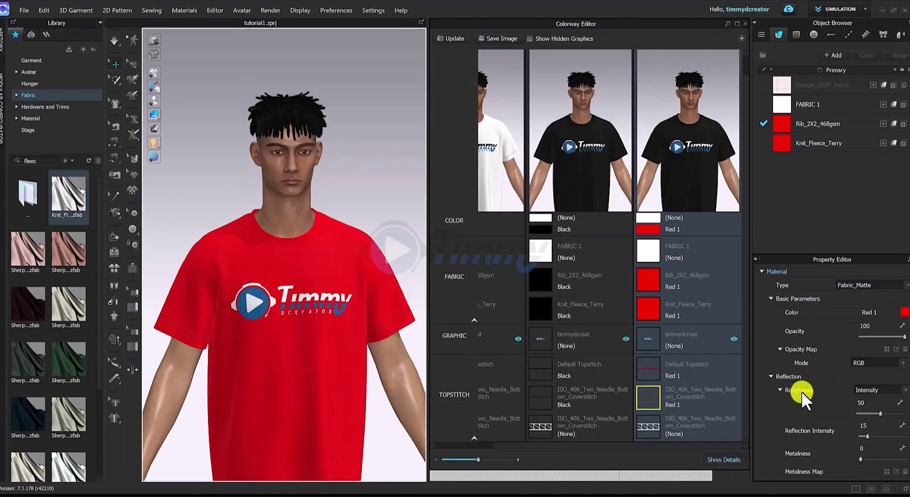
left_click(651, 428)
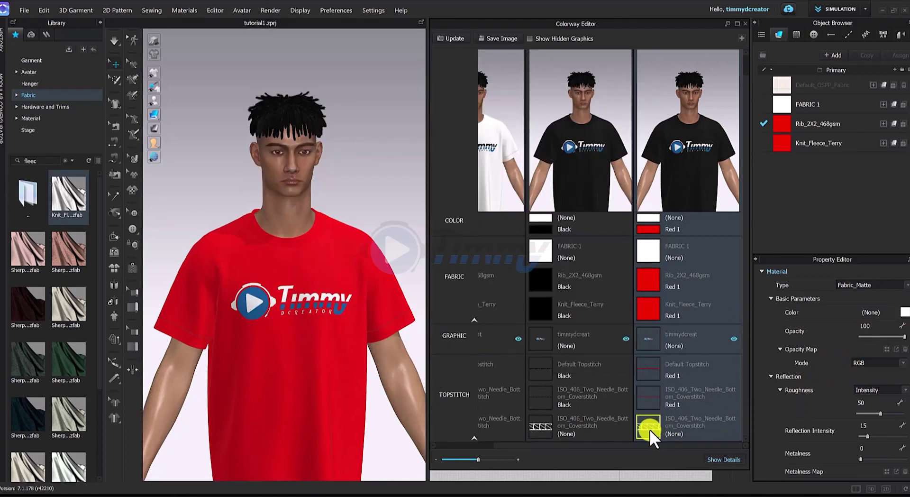
Step: Set the last ISO_406_Two_Needle_Bottom_Coverstitch in the third colorway to Red 1
left_click(903, 312)
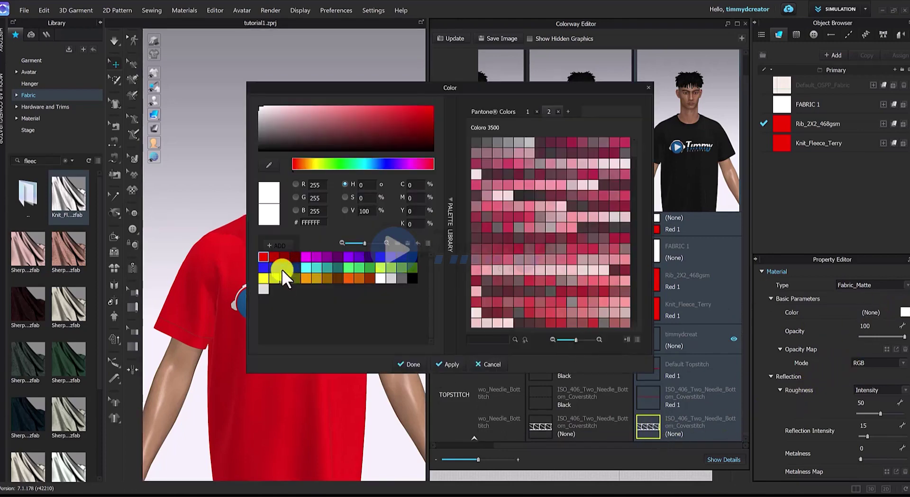
left_click(263, 256)
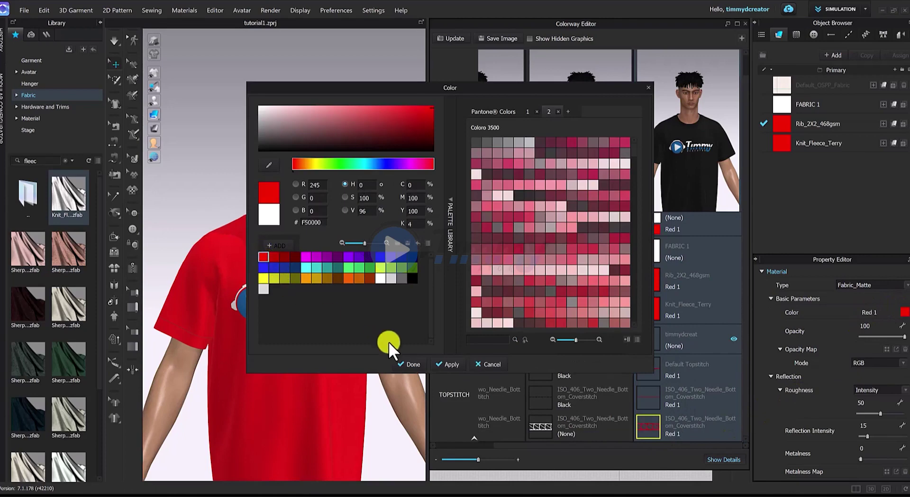
left_click(415, 365)
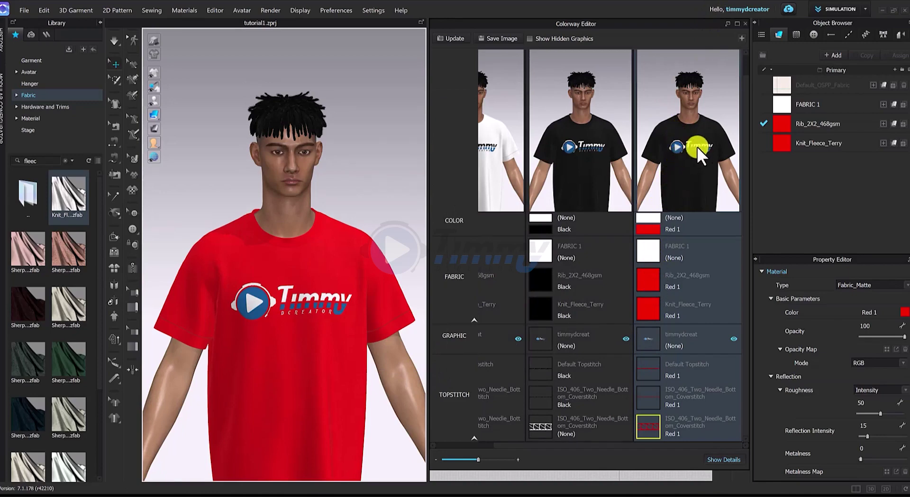
Step: Close the Colorway Editor and orbit the 3D view to inspect the all-red shirt
left_click(741, 24)
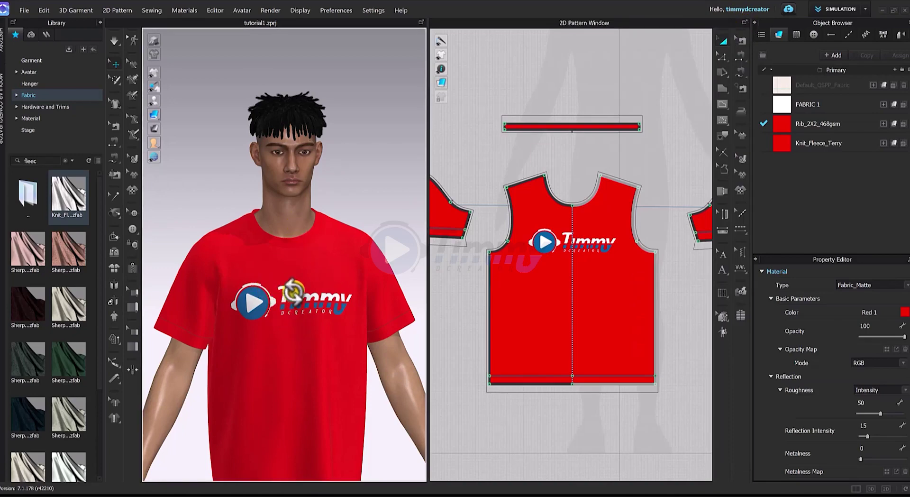
right_click_drag(297, 290, 413, 259)
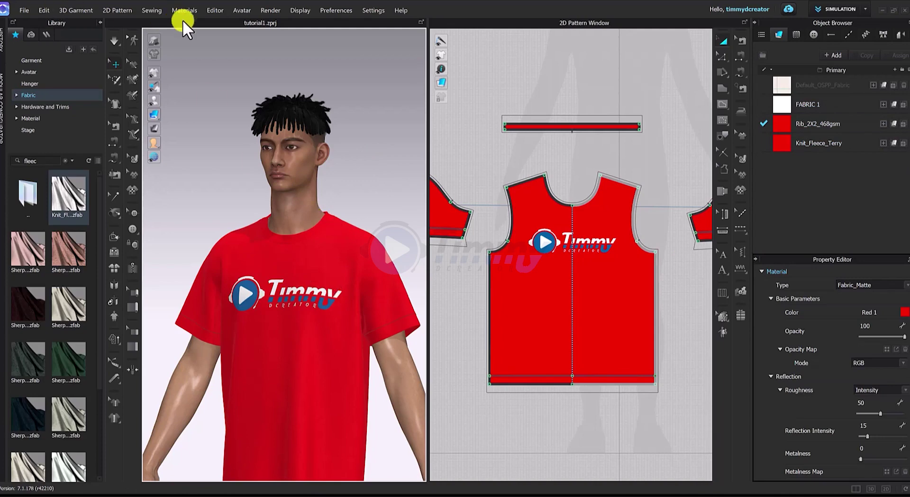
left_click(212, 11)
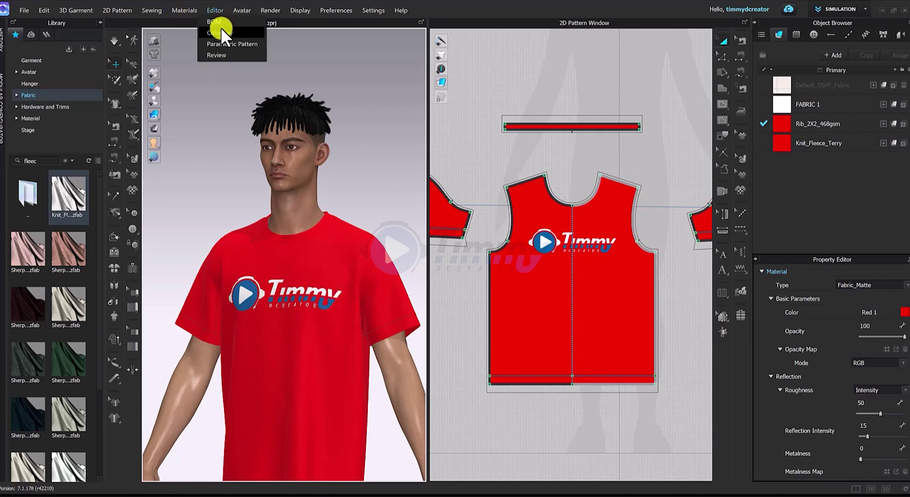
Step: Reopen the Colorway Editor and preview the black and red colorways, leaving black applied
left_click(221, 28)
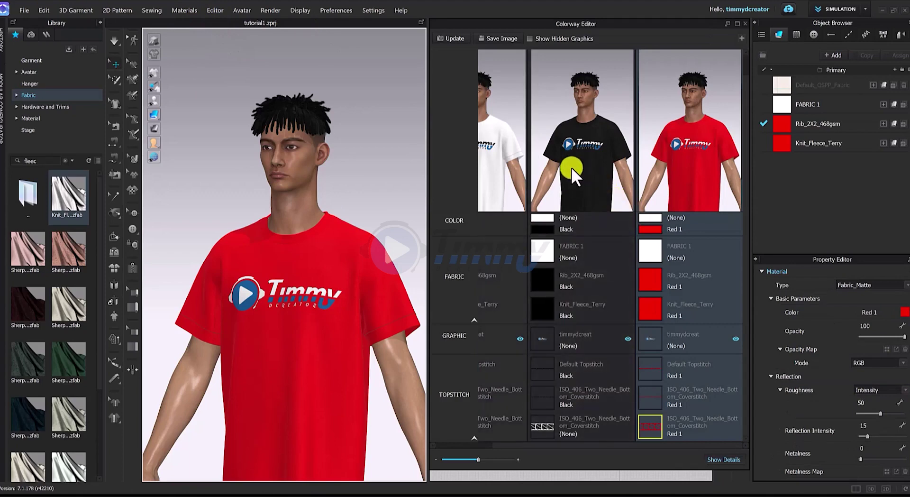
left_click(571, 169)
left_click(696, 169)
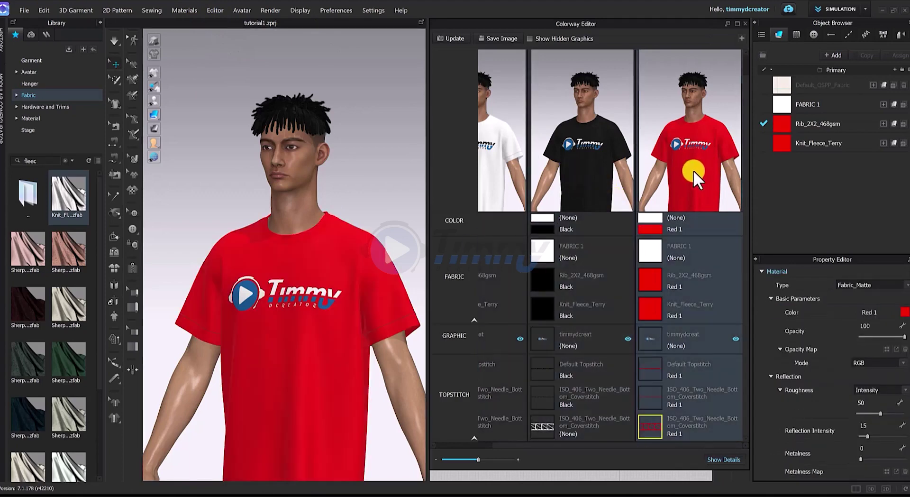
left_click(582, 184)
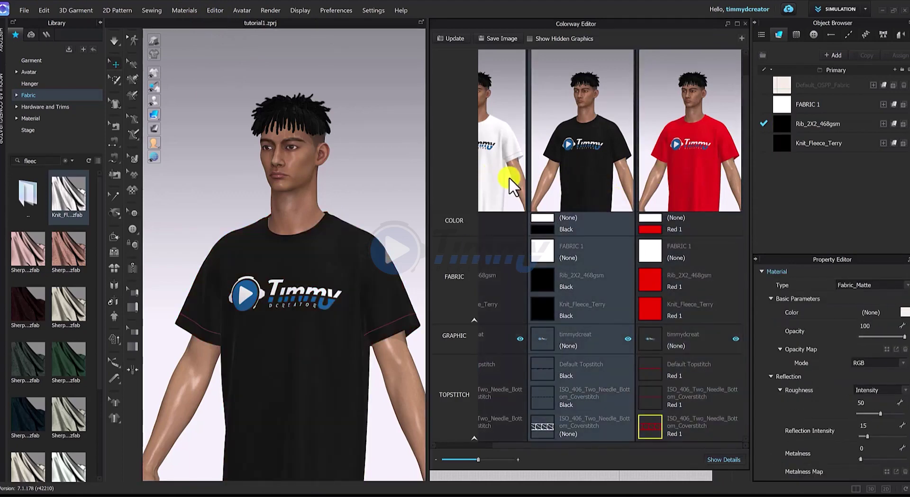